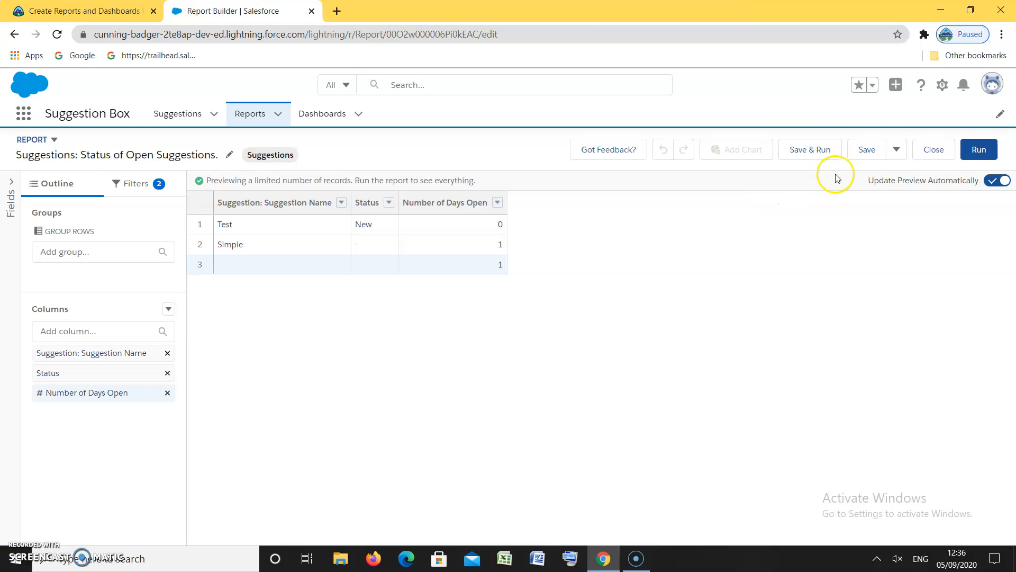
Start saving a copy of the report under the name Suggestions: By Status, copied from the Trailhead instructions
left_click(897, 149)
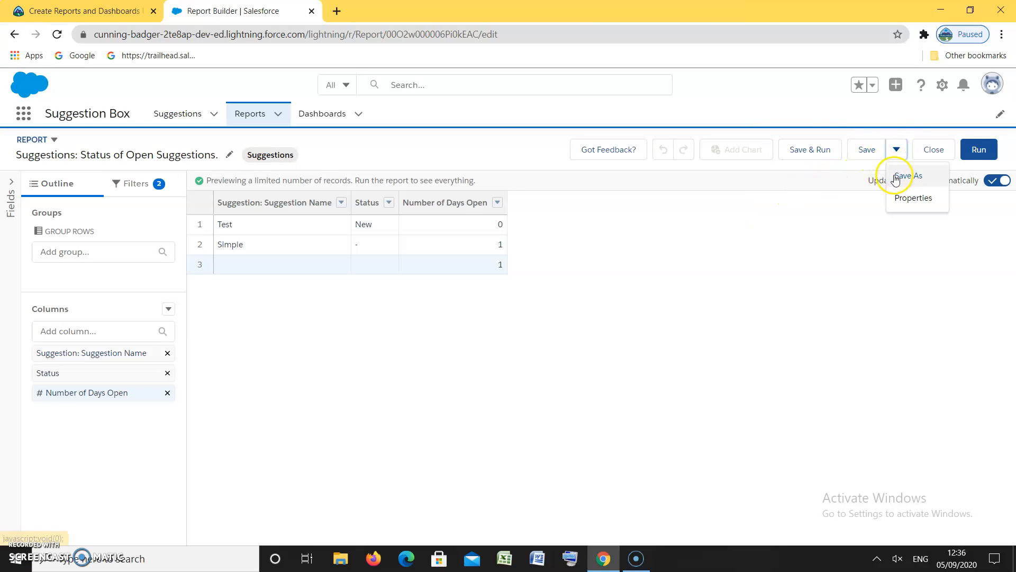
left_click(900, 177)
left_click(377, 250)
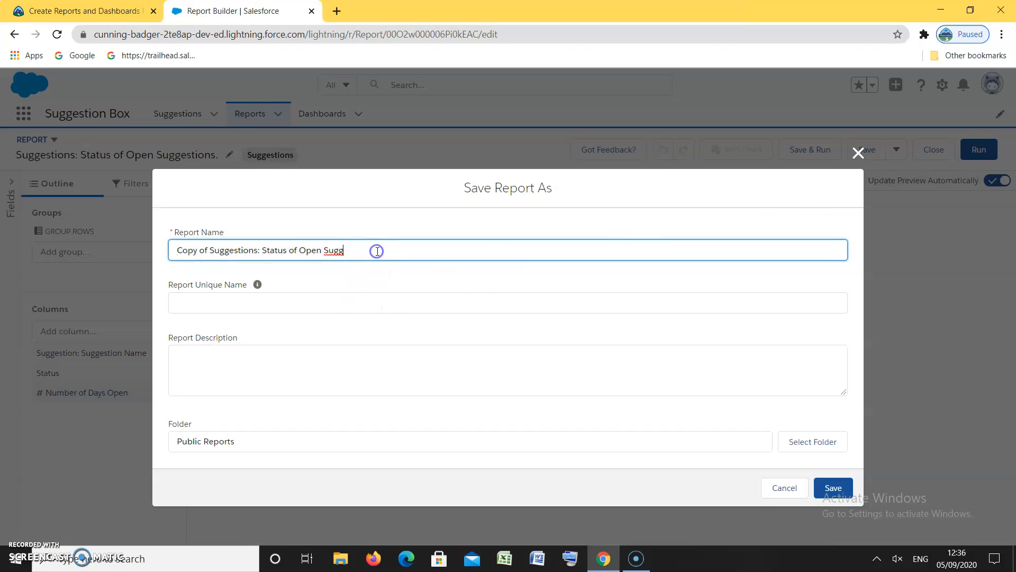
left_click_drag(378, 251, 141, 286)
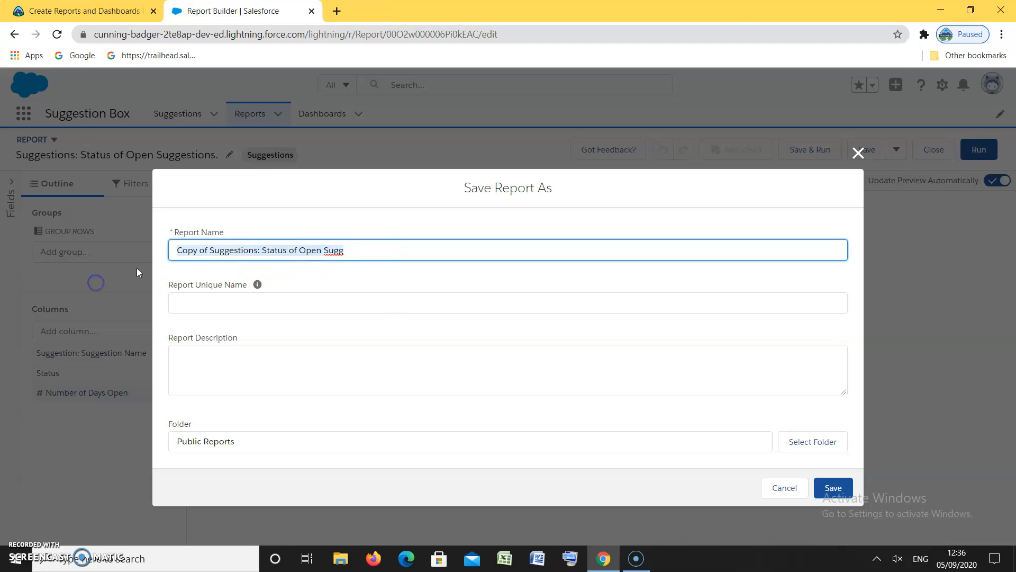
key("BackSpace")
left_click(106, 10)
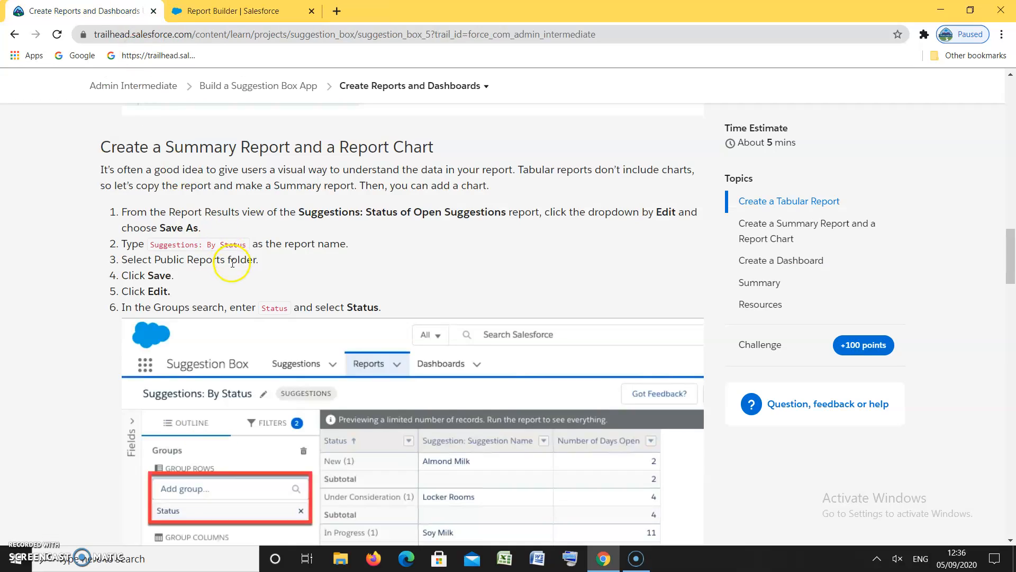
left_click_drag(150, 248, 251, 244)
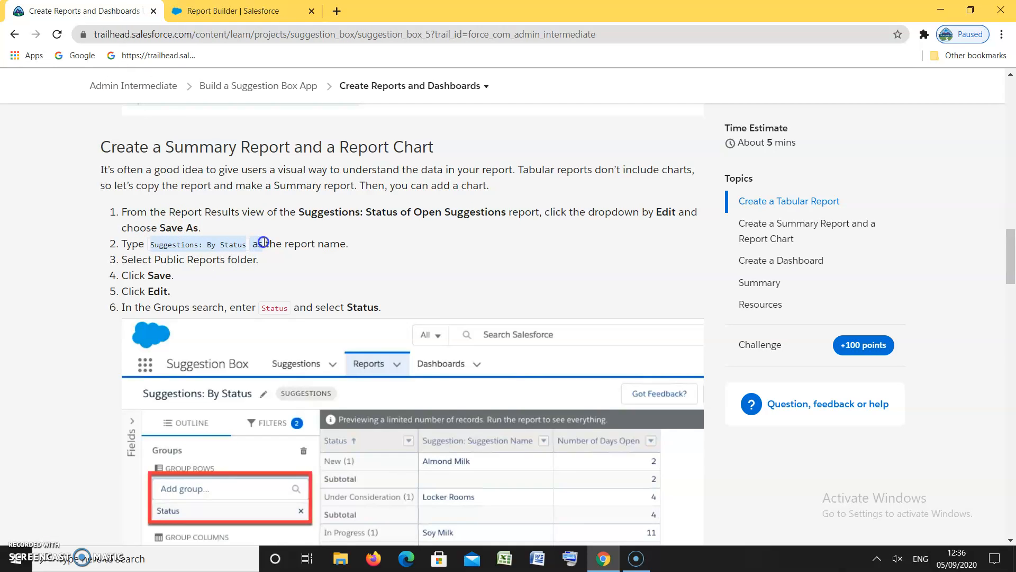
right_click(243, 245)
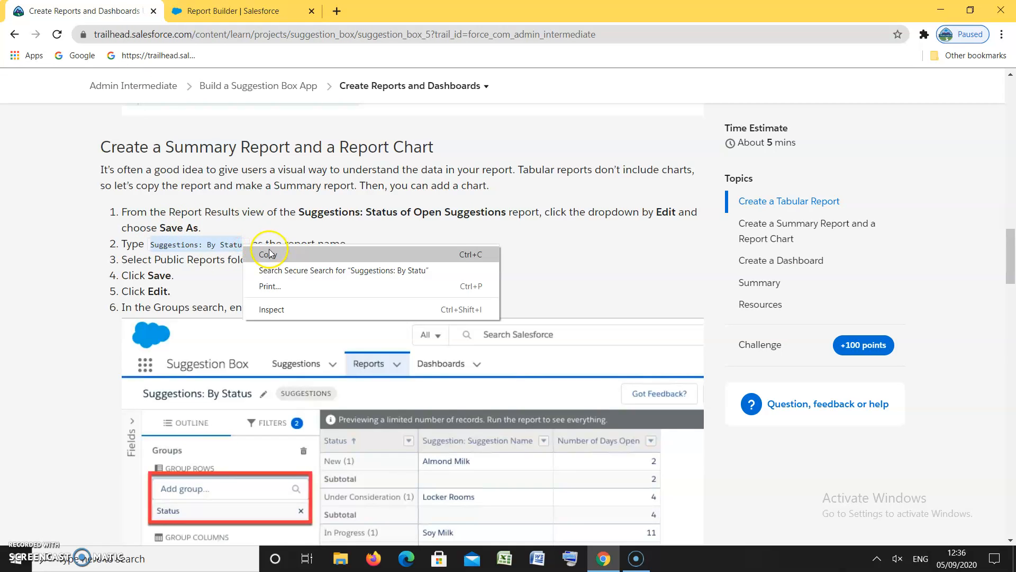
left_click(264, 255)
left_click(233, 11)
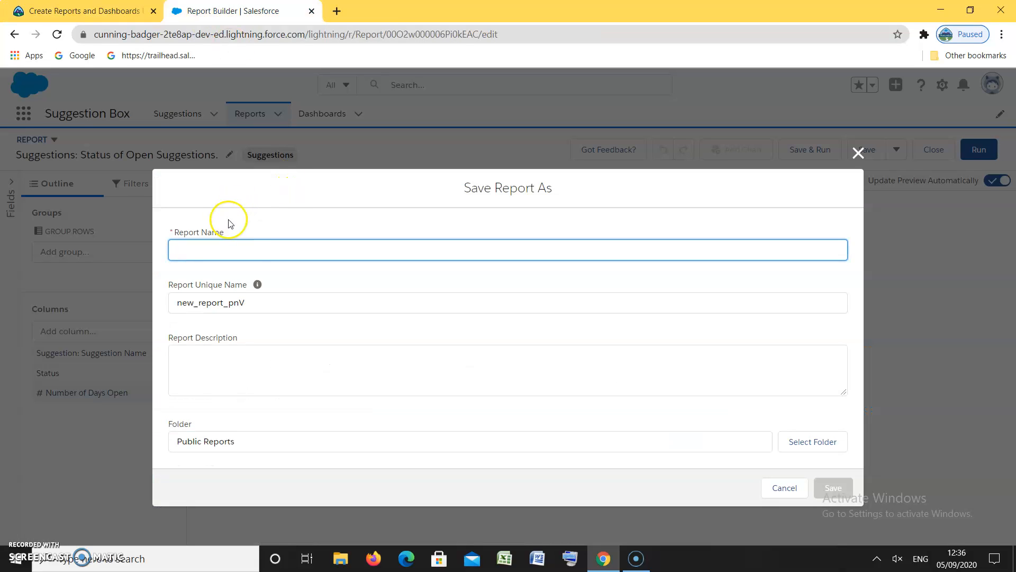
key("ctrl+v")
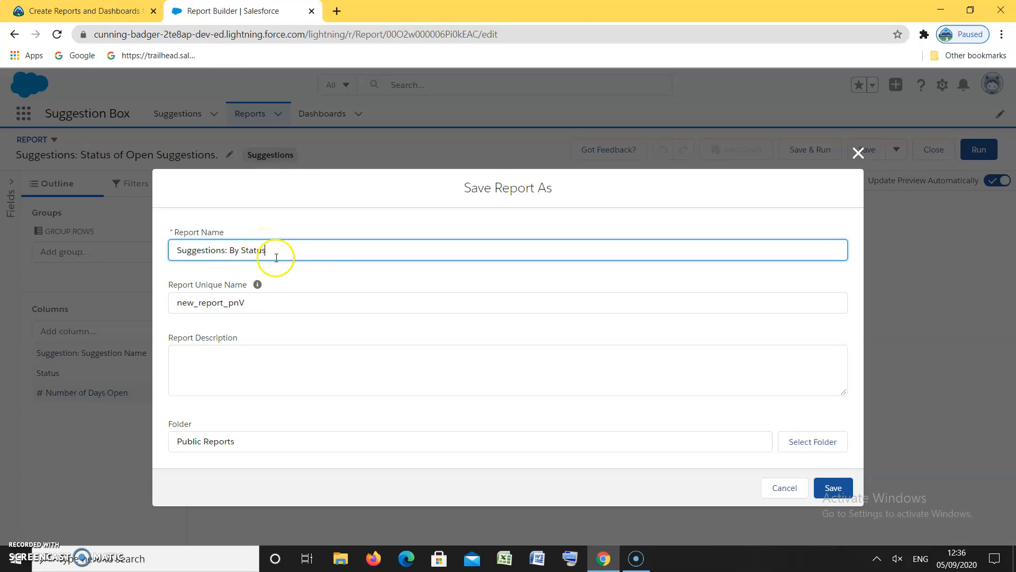
Clear the report copy's unique name and have it regenerated from the report name
left_click(287, 299)
key("BackSpace")
key("BackSpace")
key("BackSpace")
key("BackSpace")
key("BackSpace")
key("BackSpace")
key("BackSpace")
key("BackSpace")
key("BackSpace")
key("BackSpace")
key("BackSpace")
key("BackSpace")
key("BackSpace")
key("BackSpace")
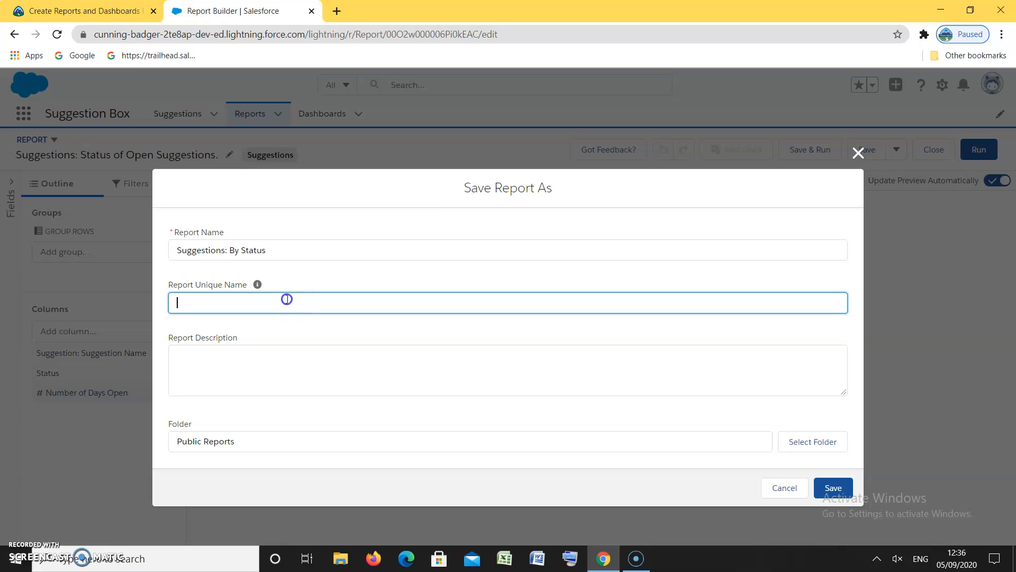
left_click(290, 249)
left_click(293, 303)
left_click(260, 357)
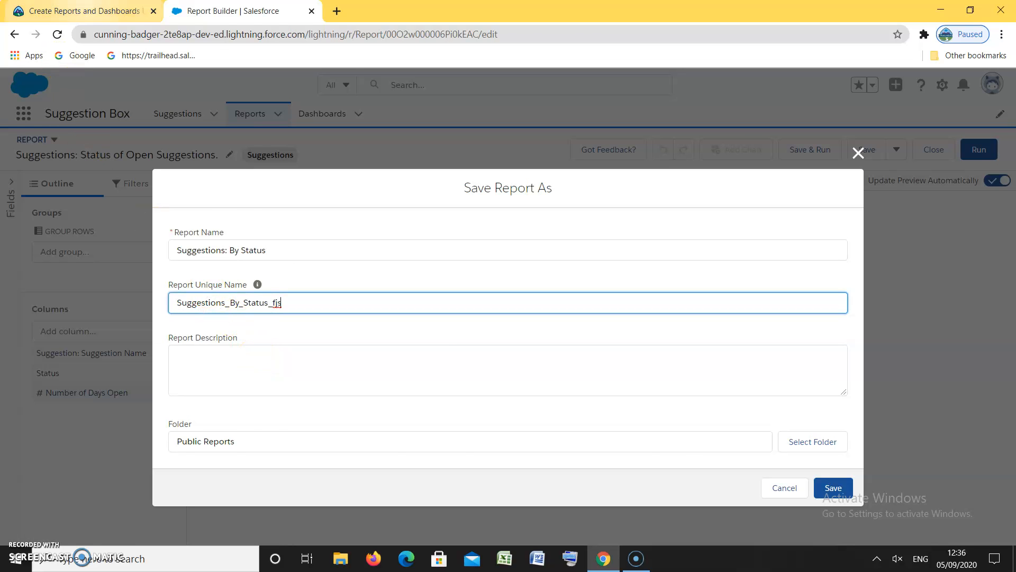
Check the naming instructions on Trailhead and save the report copy in the Public Reports folder
left_click(85, 10)
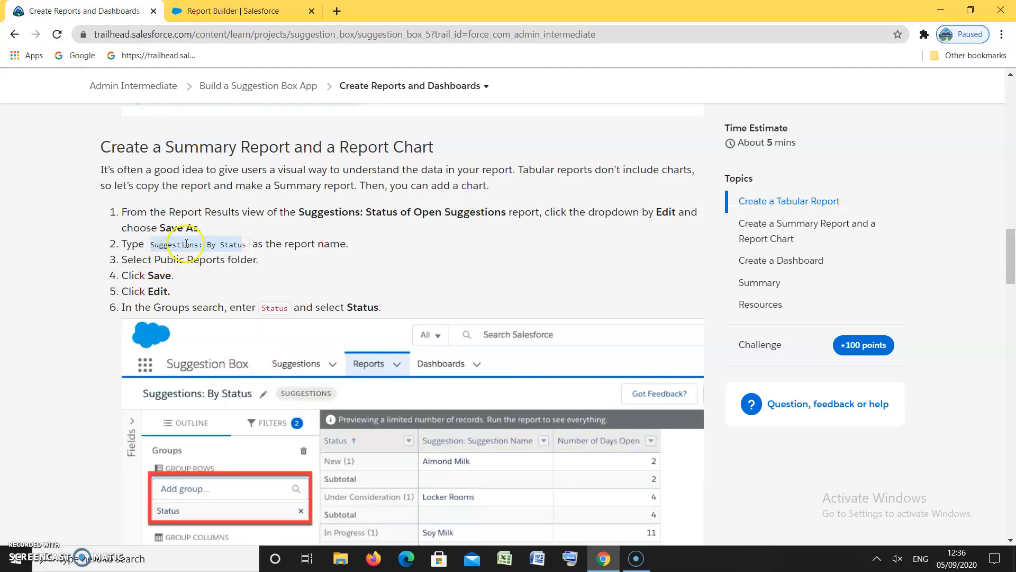
left_click(238, 10)
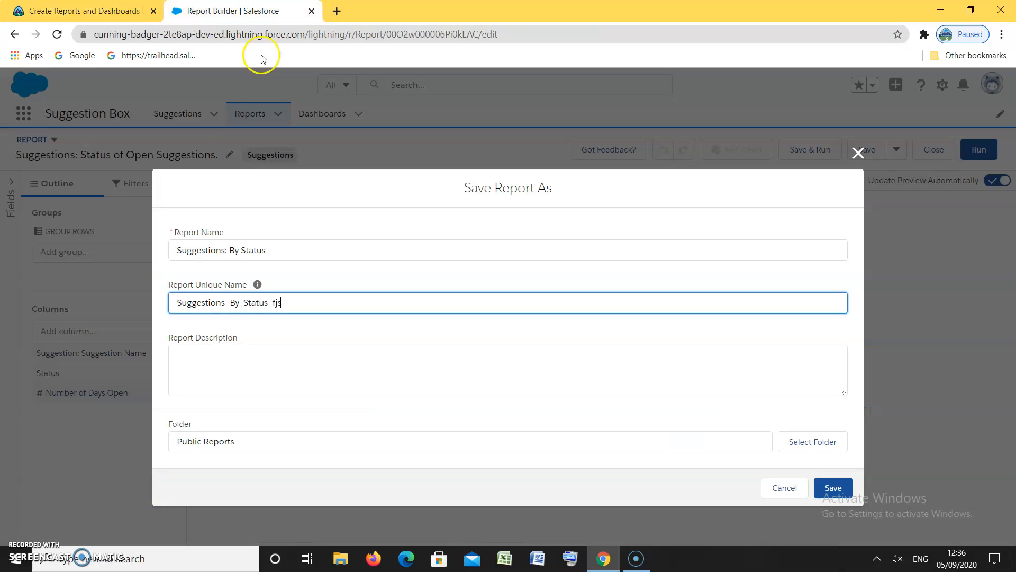
left_click(13, 538)
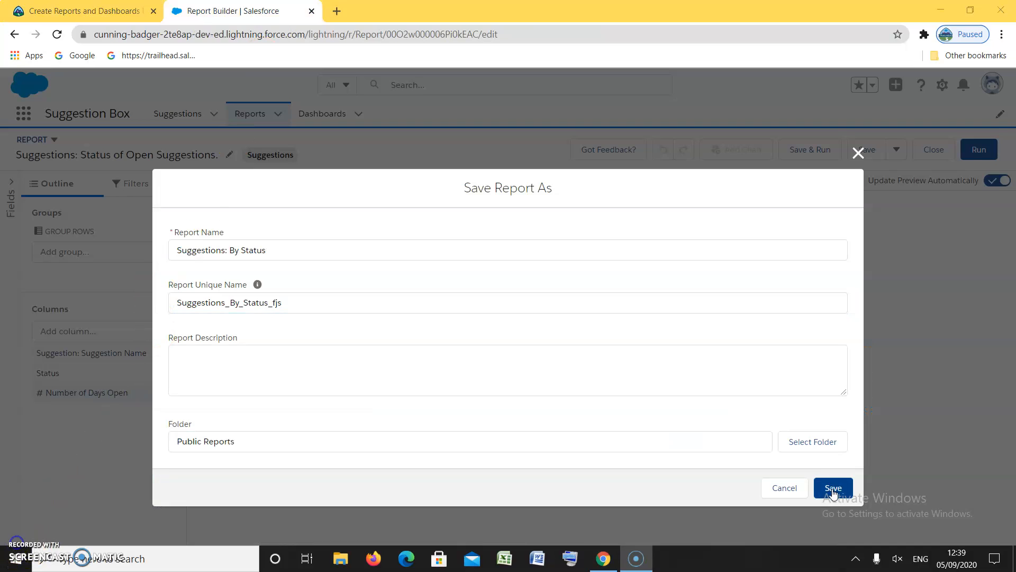
left_click(834, 487)
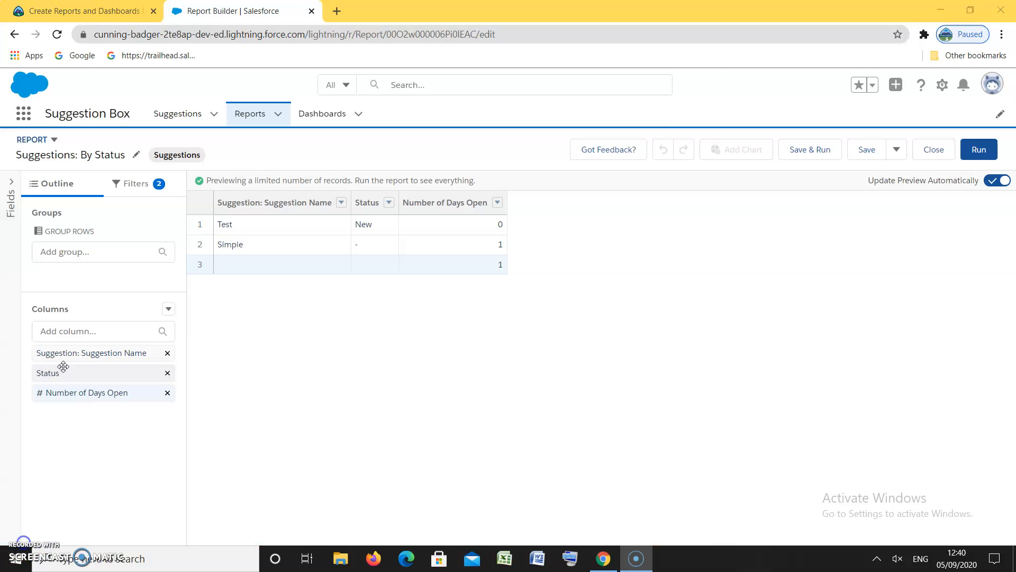
Group the report rows by Status
left_click_drag(63, 367, 74, 246)
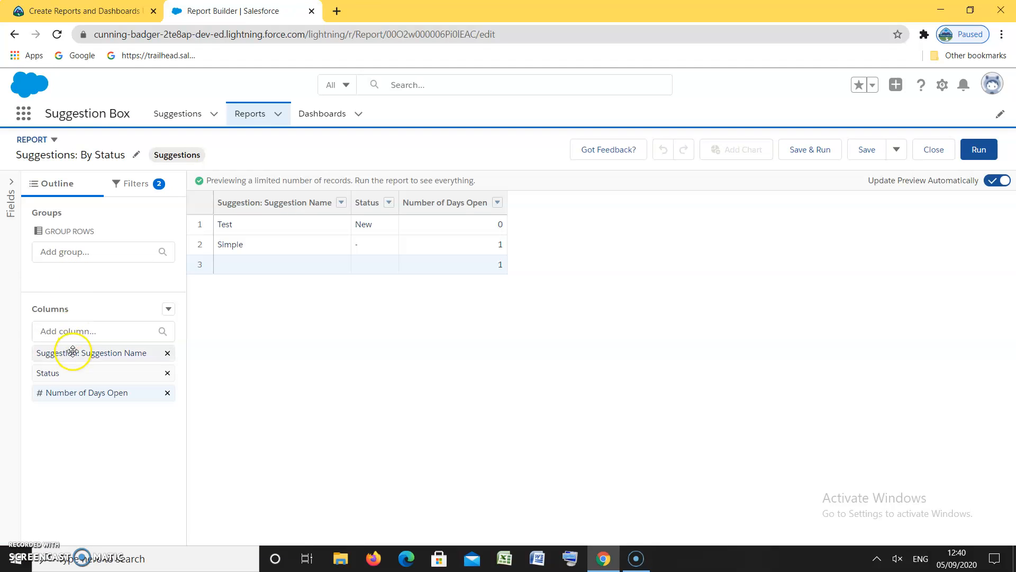
left_click_drag(63, 372, 76, 253)
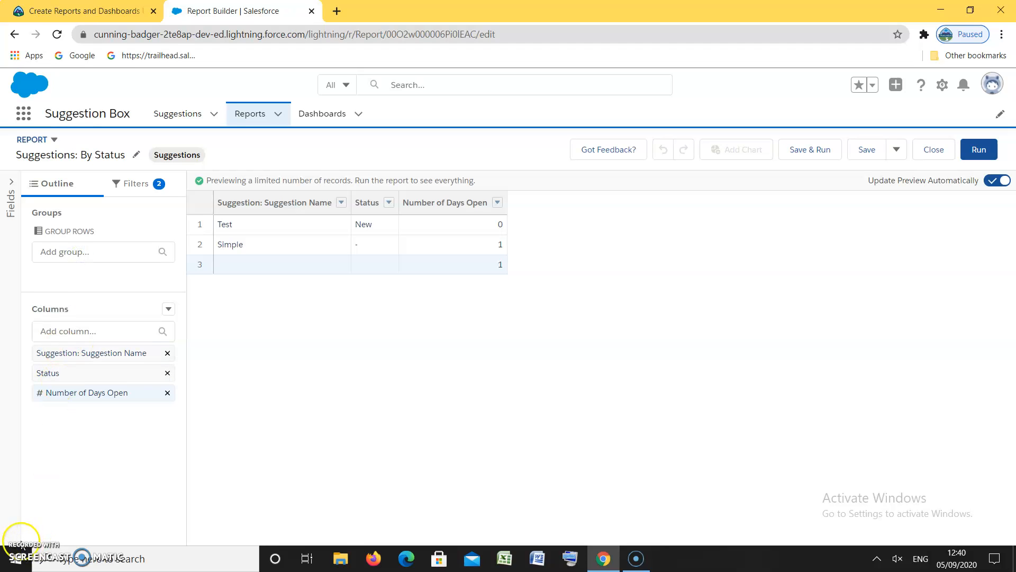
left_click(75, 252)
type("sta")
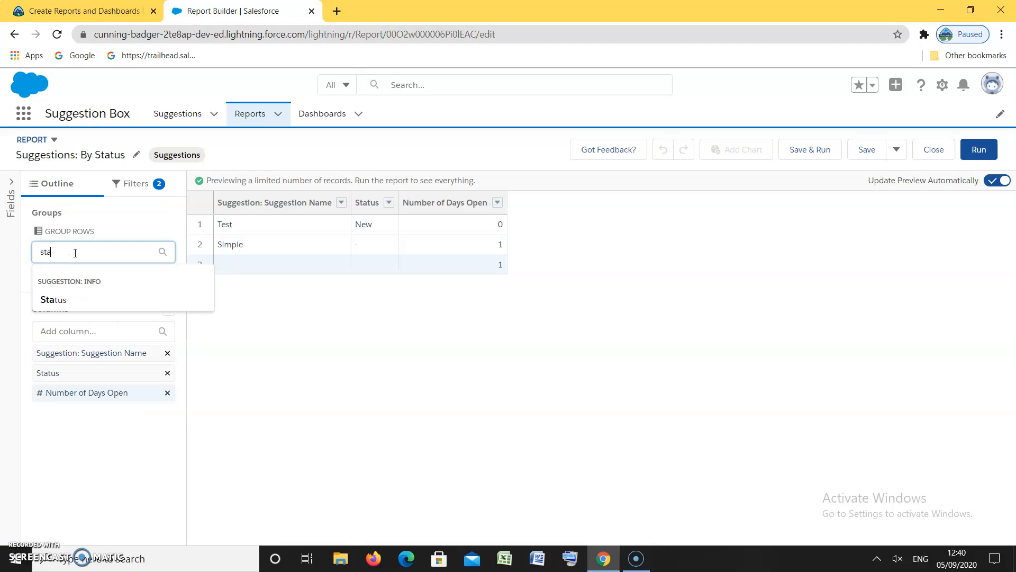
left_click(77, 300)
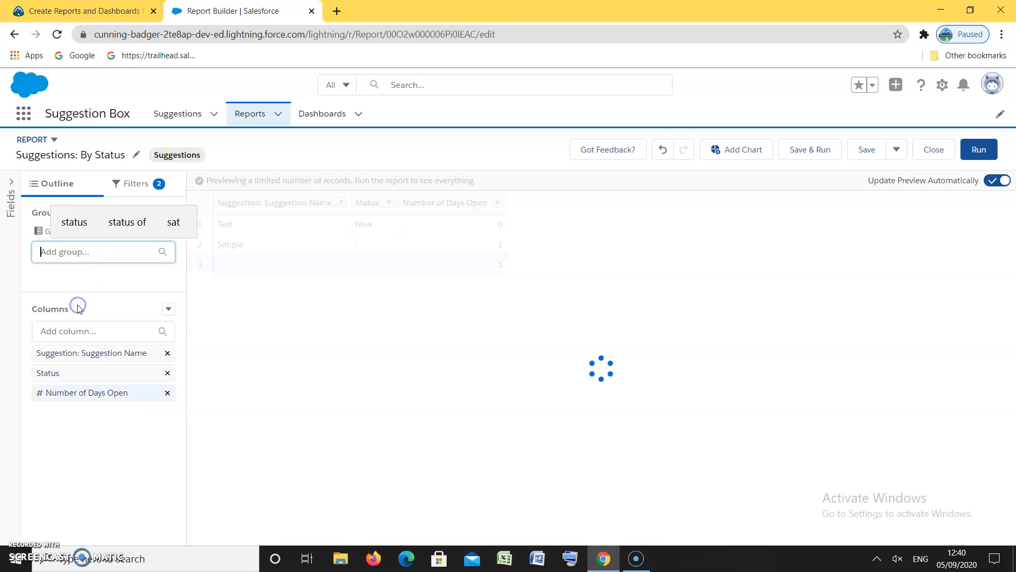
left_click_drag(92, 379, 65, 307)
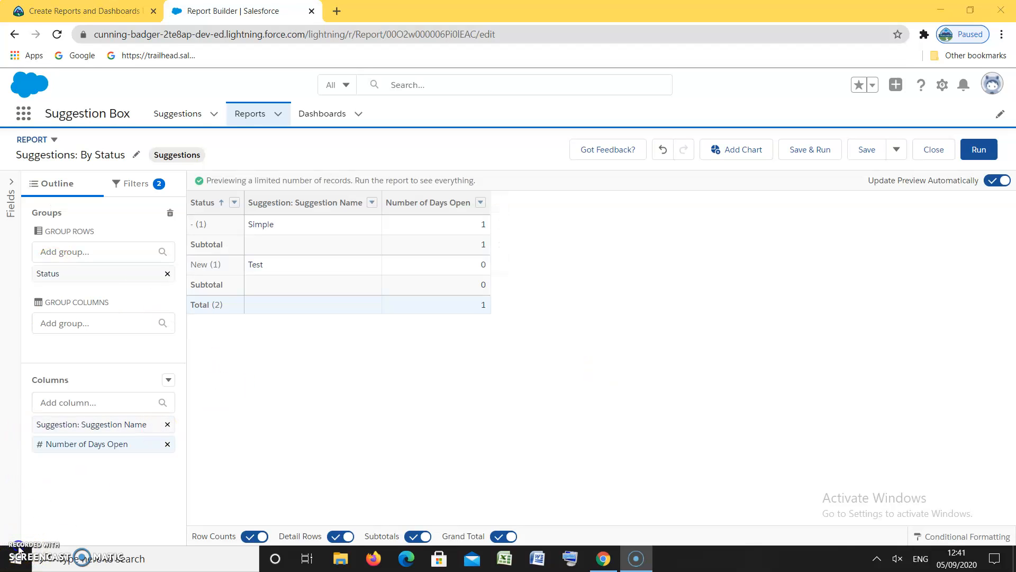
Save the grouped report and run it
left_click(867, 150)
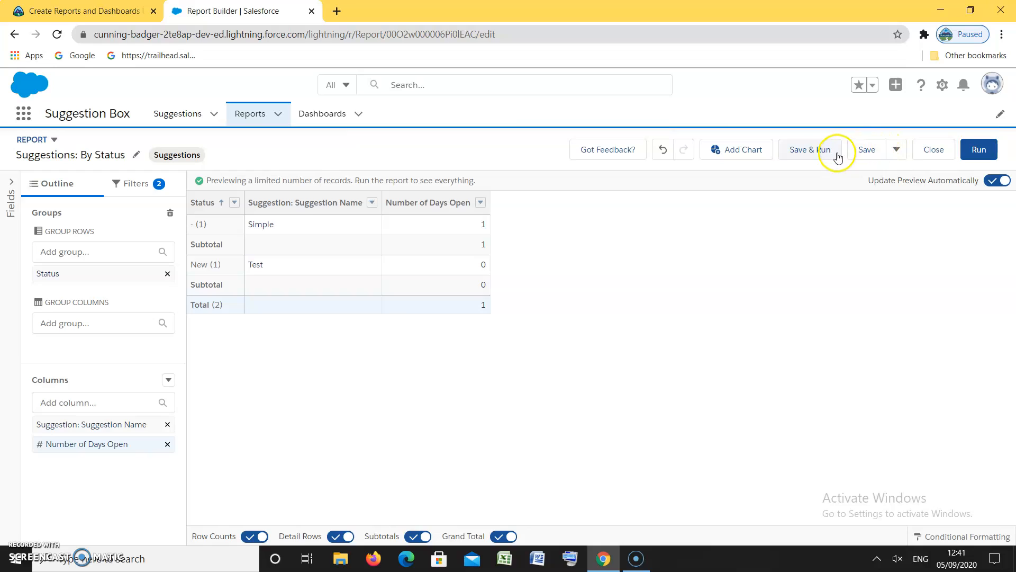
left_click(819, 151)
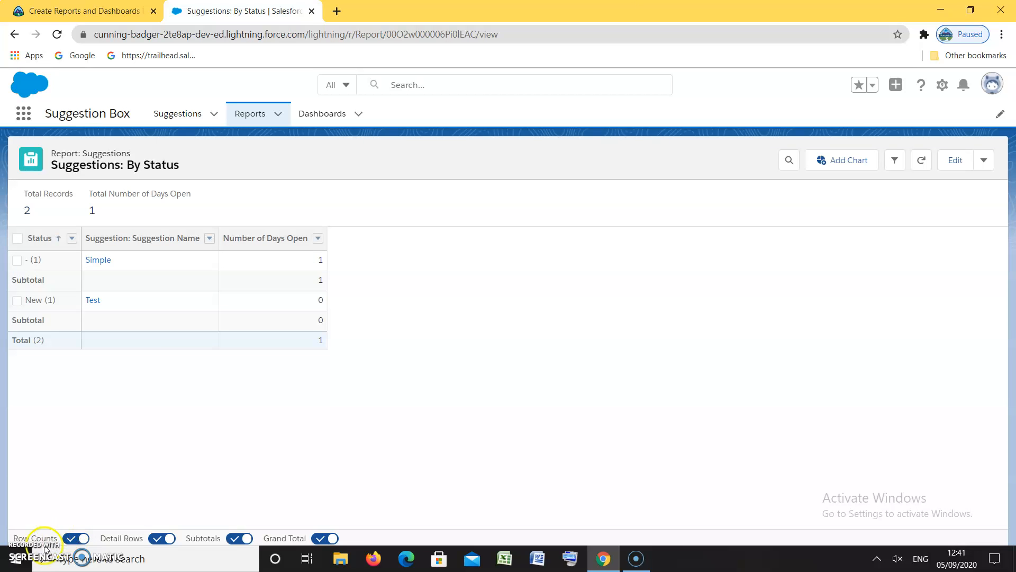
left_click(17, 550)
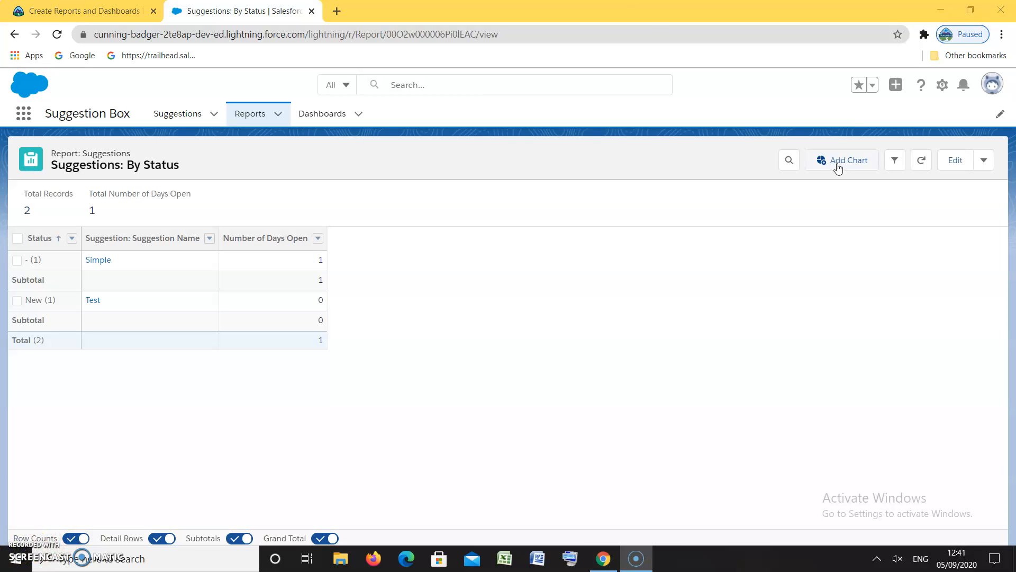
Add a chart to the Suggestions: By Status report and display it as a donut
left_click(837, 163)
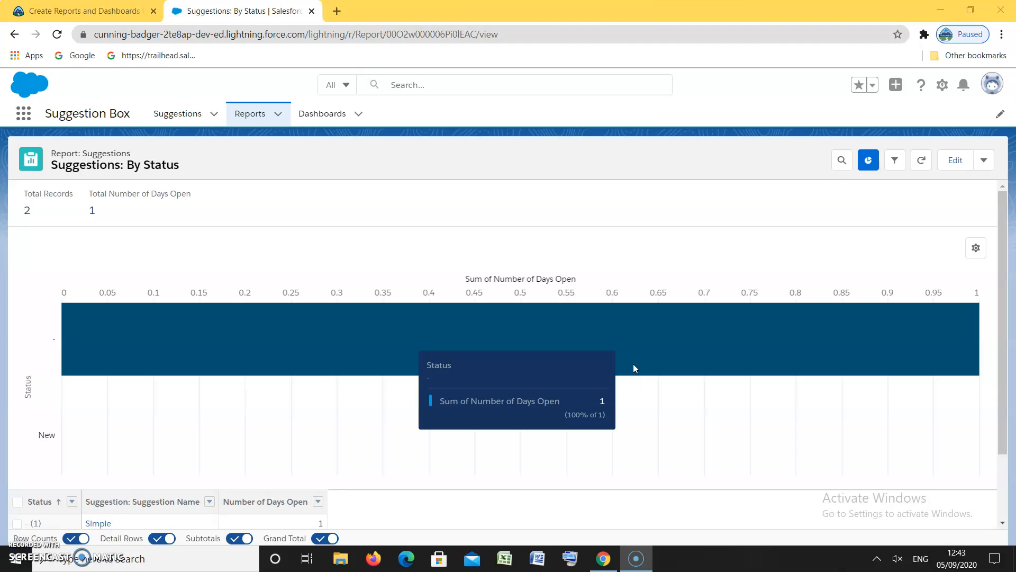
mouse_move(633, 367)
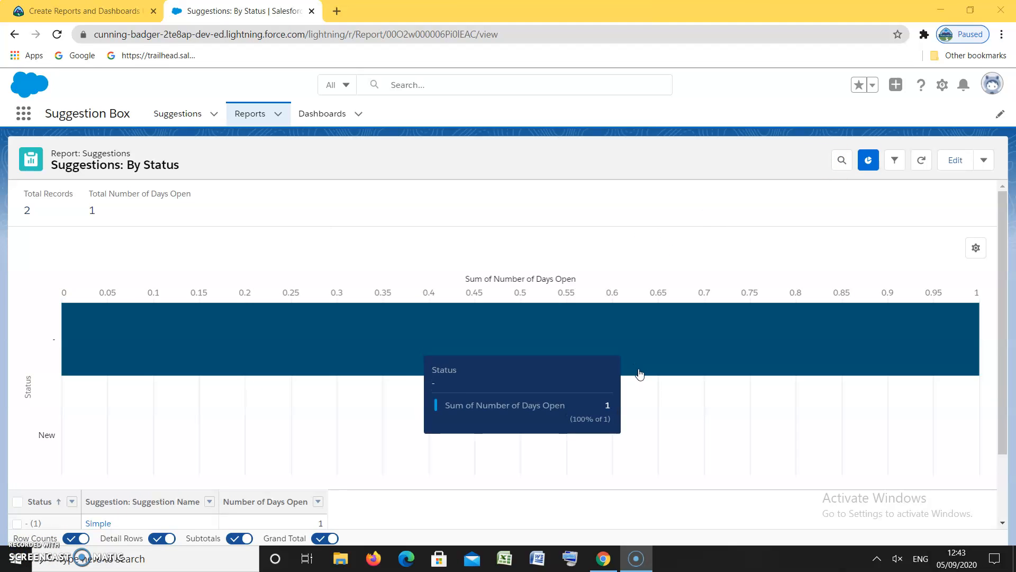
left_click(978, 244)
left_click(853, 370)
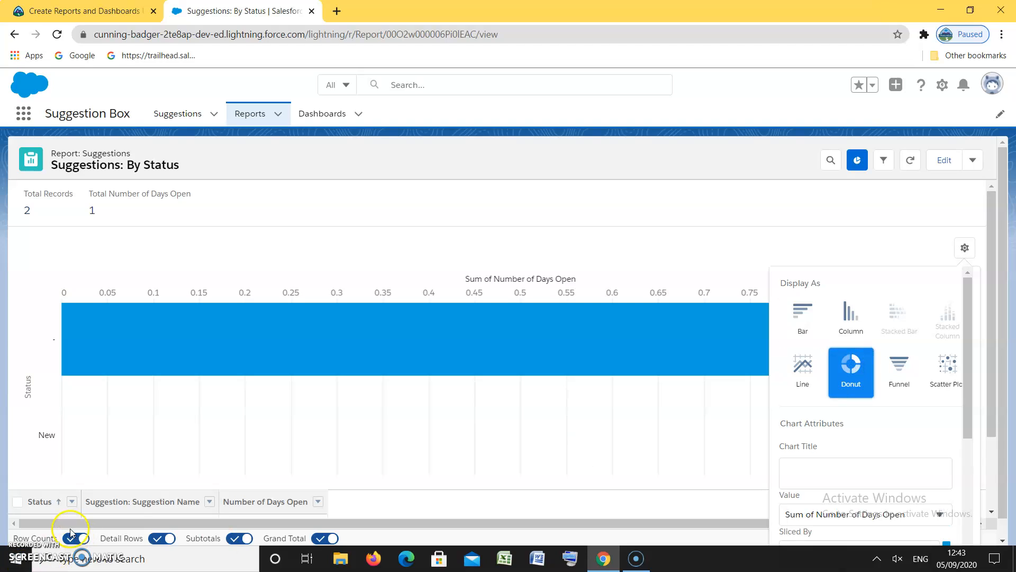
Title the donut chart Suggestions Status and set its value to Record Count
scroll(868, 371, "down", 1)
left_click(822, 407)
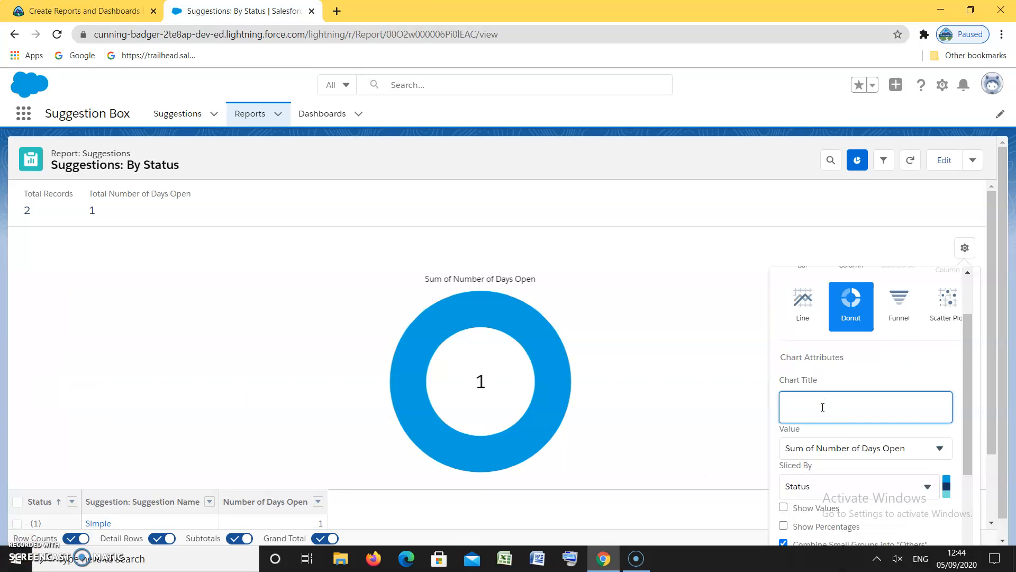
scroll(843, 418, "down", 2)
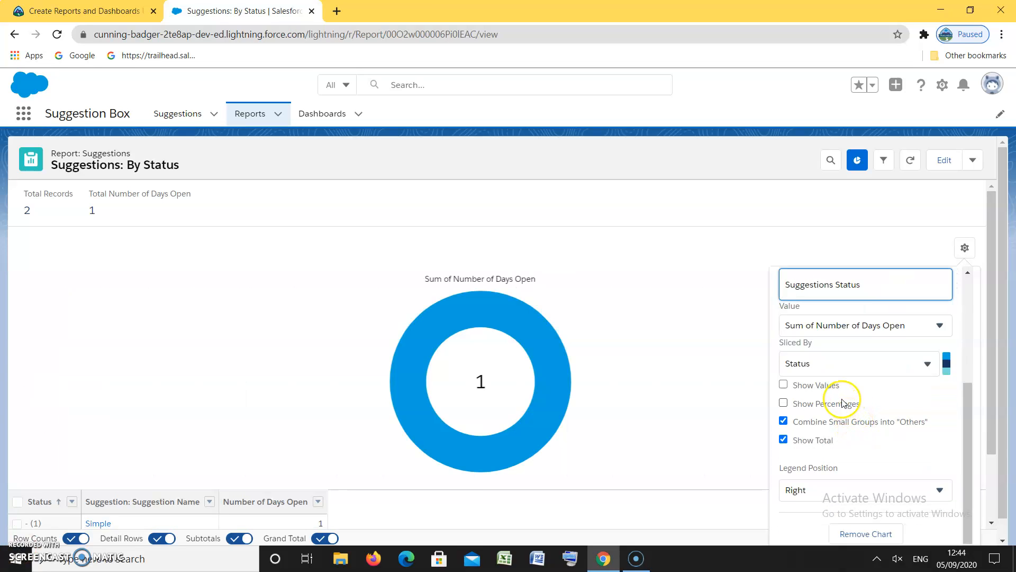
scroll(839, 397, "down", 1)
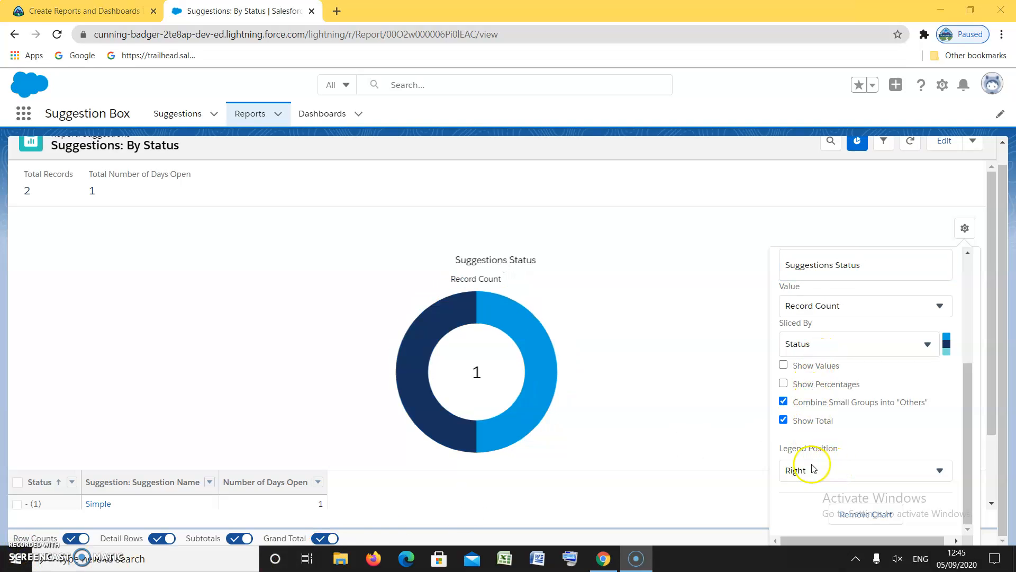
Review the chart's remaining display options and save the report with its chart
scroll(818, 370, "up", 3)
scroll(794, 376, "down", 3)
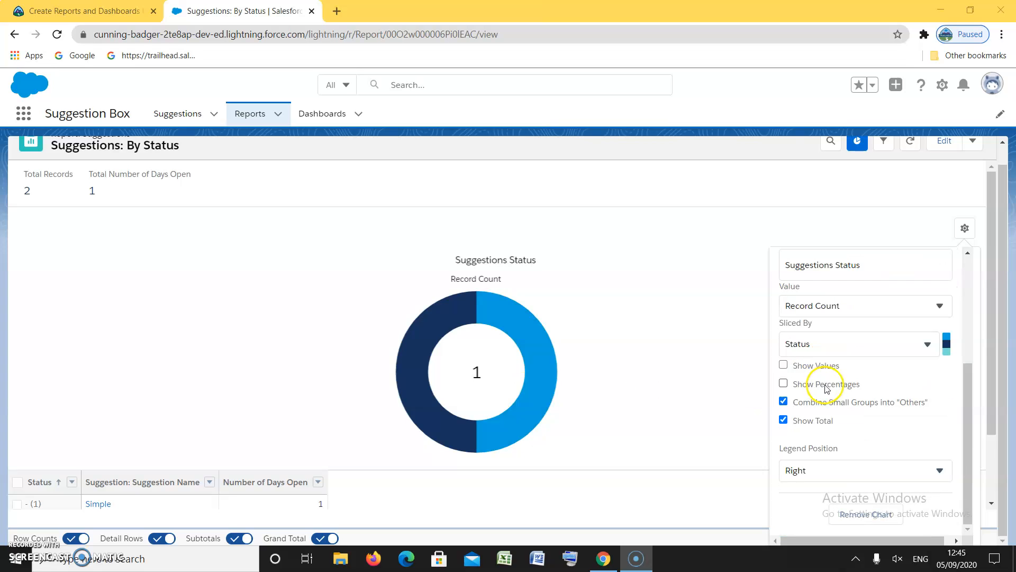
left_click(972, 141)
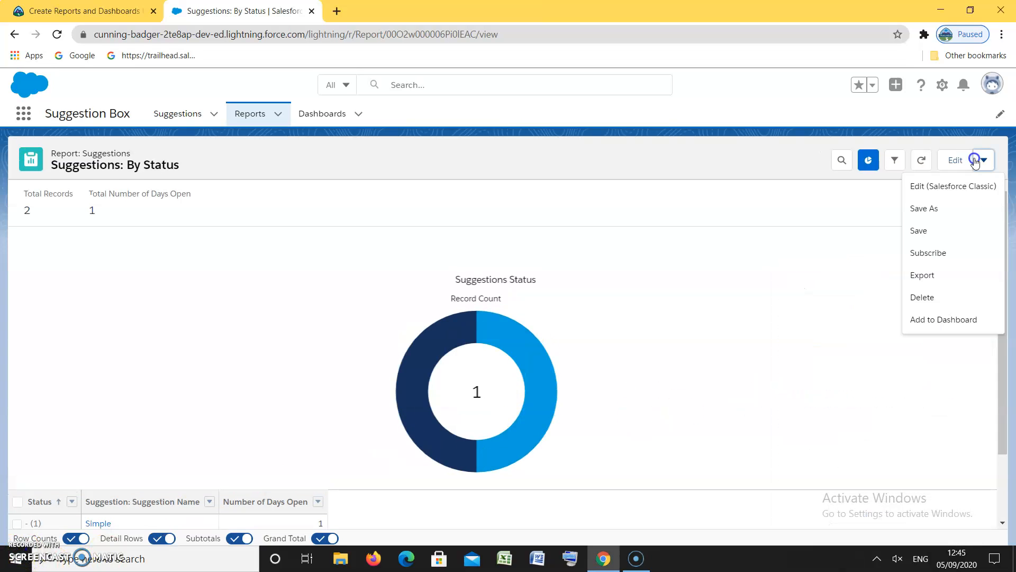
left_click(959, 232)
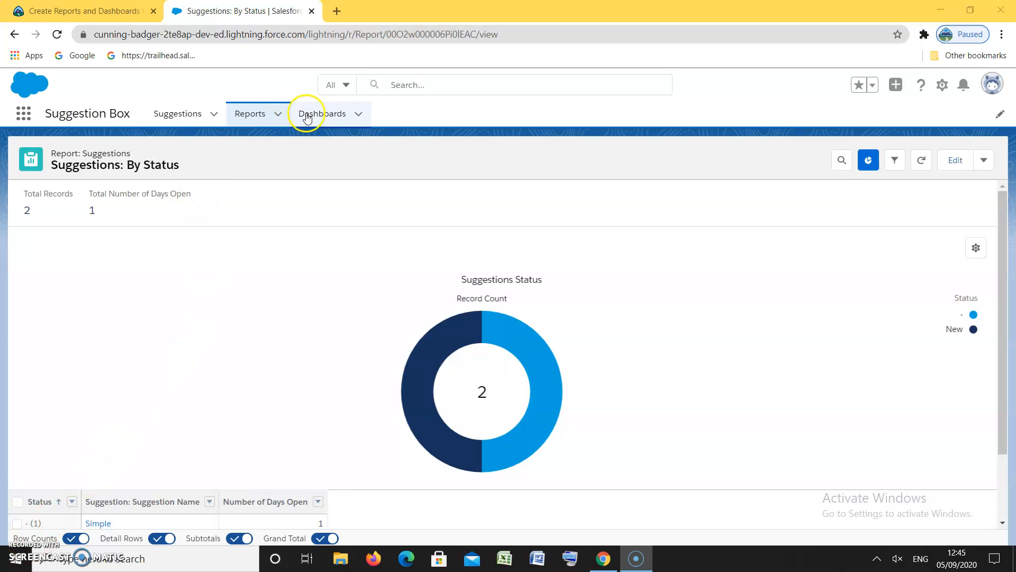
Start a new dashboard from the Suggestion Box app's dashboards
left_click(322, 117)
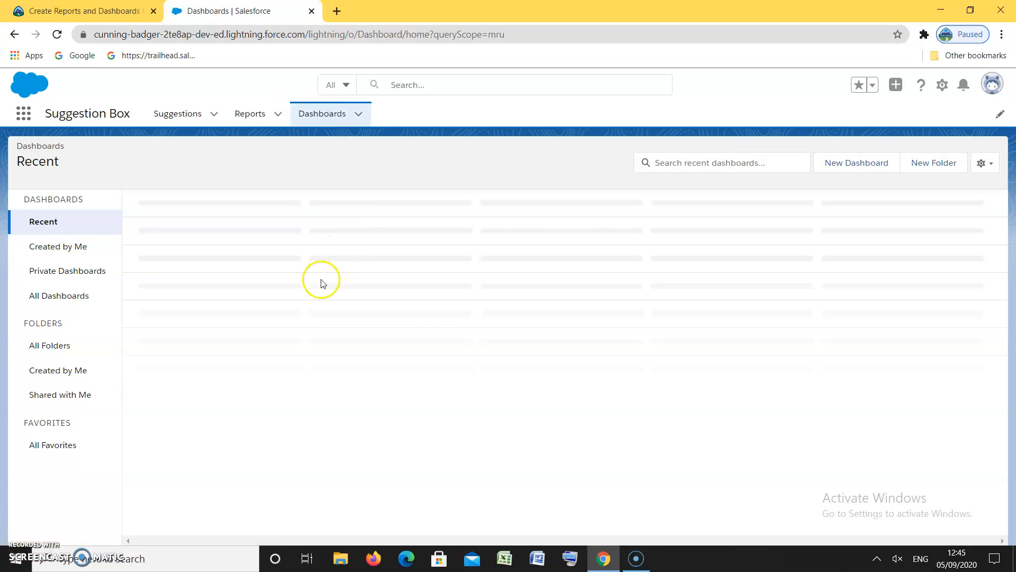
left_click(866, 164)
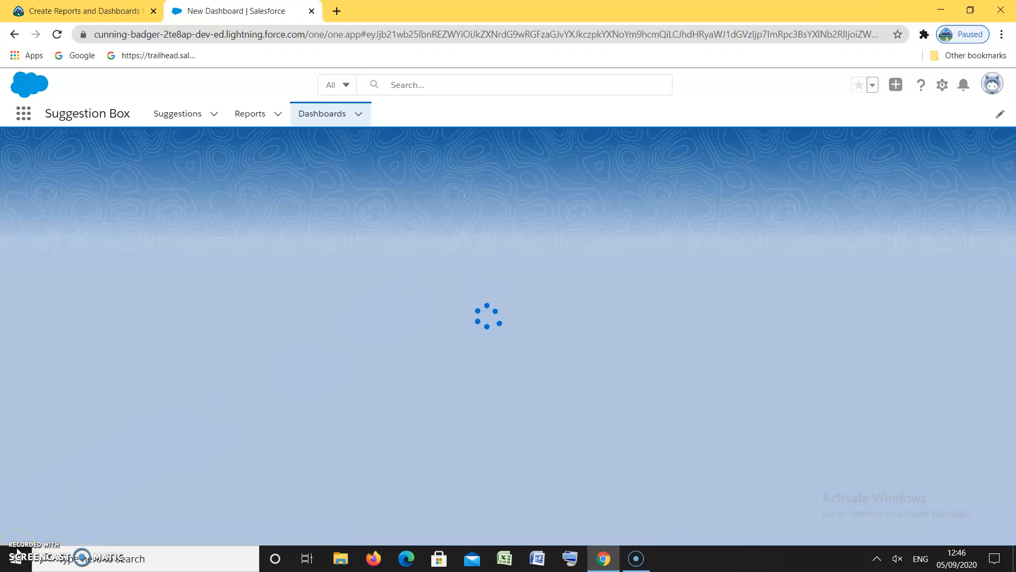
left_click(17, 553)
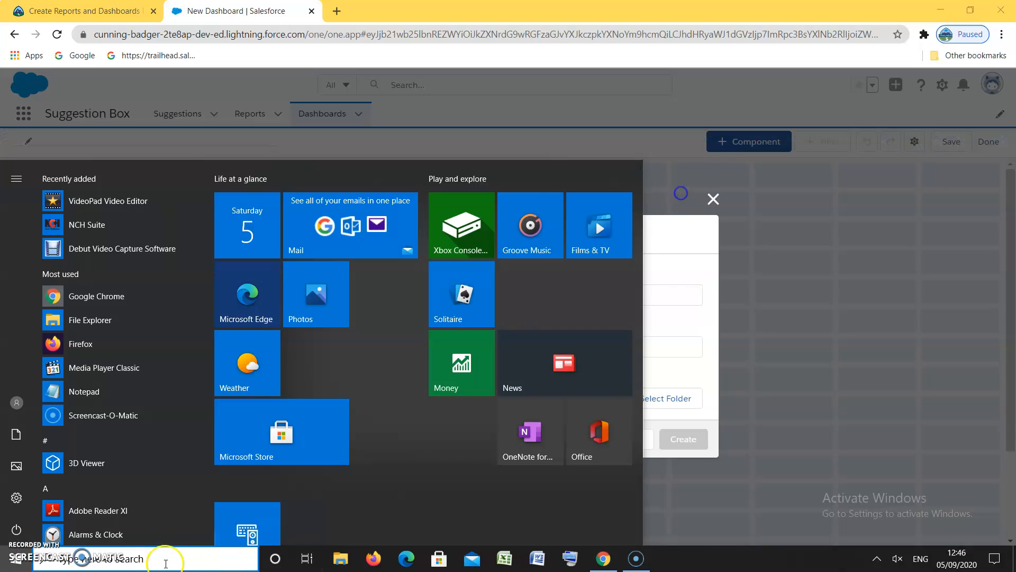
left_click(630, 558)
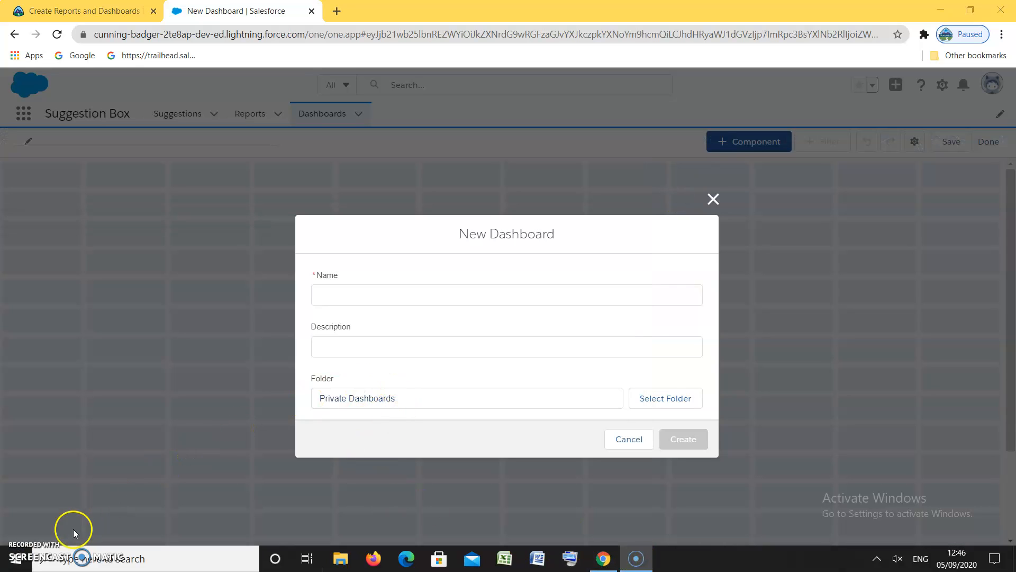
Switch to the Trailhead instructions and copy the dashboard name Suggestions Dashboard from the Create a Dashboard section
left_click(85, 11)
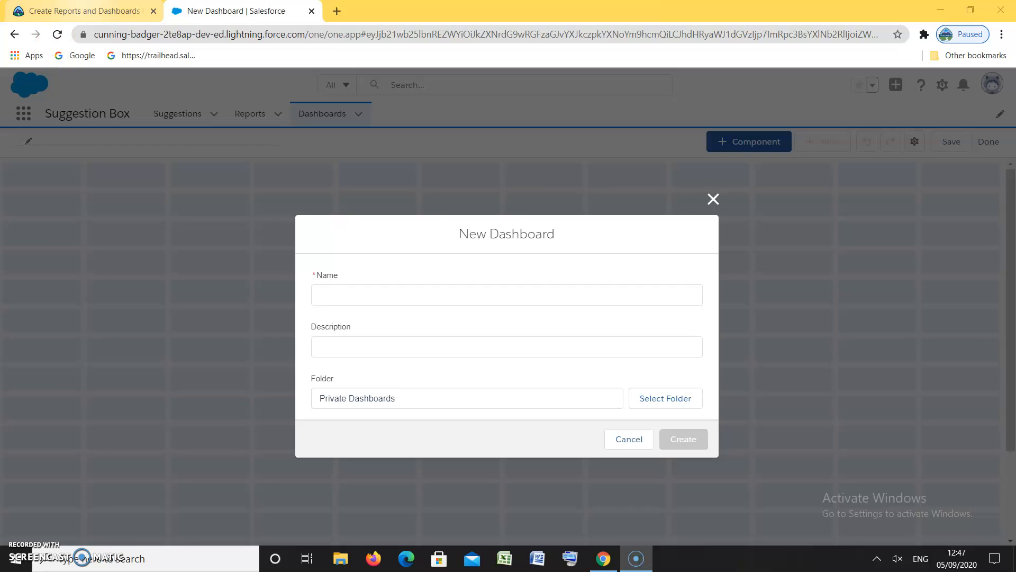
scroll(217, 227, "down", 3)
scroll(233, 241, "up", 7)
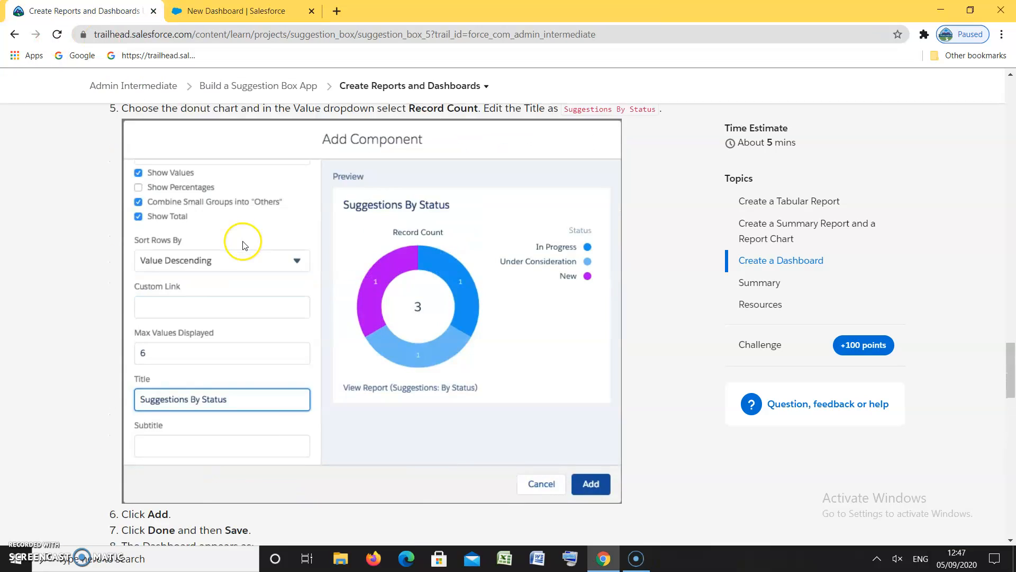
scroll(245, 243, "down", 13)
scroll(251, 251, "down", 5)
scroll(251, 250, "up", 15)
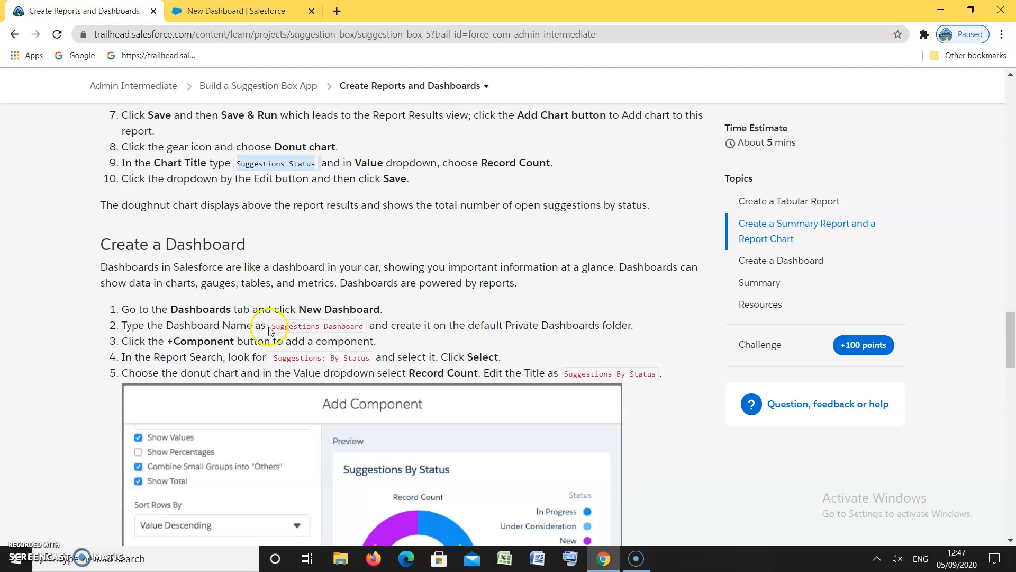
left_click(272, 327)
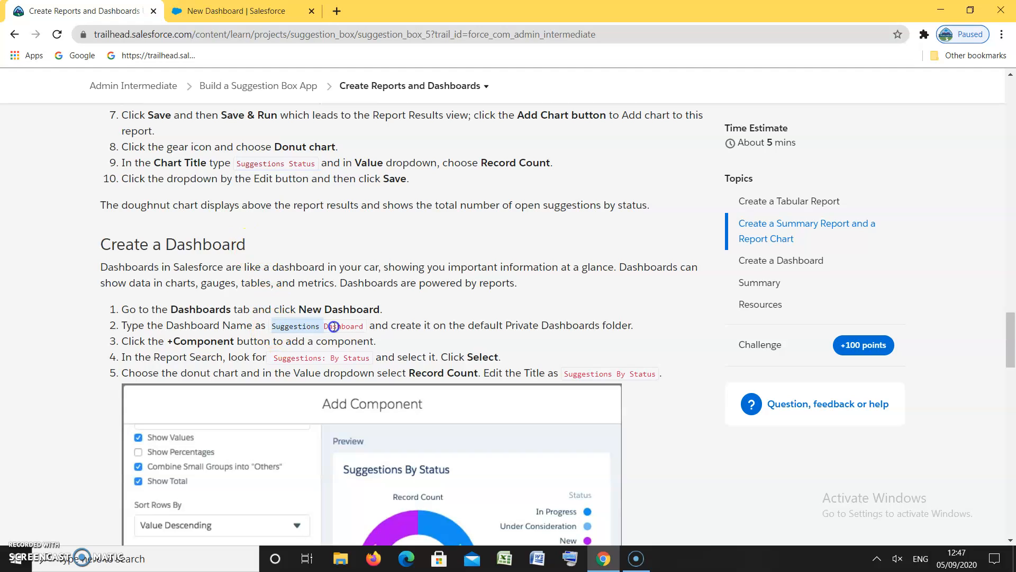
right_click(368, 329)
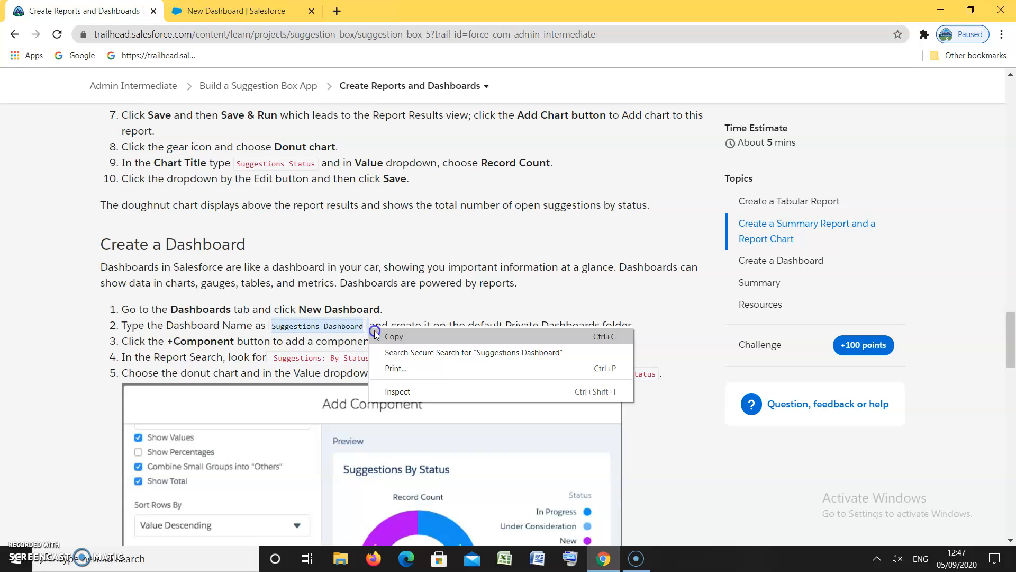
left_click(394, 333)
Return to Salesforce, name the new dashboard Suggestions Dashboard and create it in the Private Dashboards folder
key("ctrl+Tab")
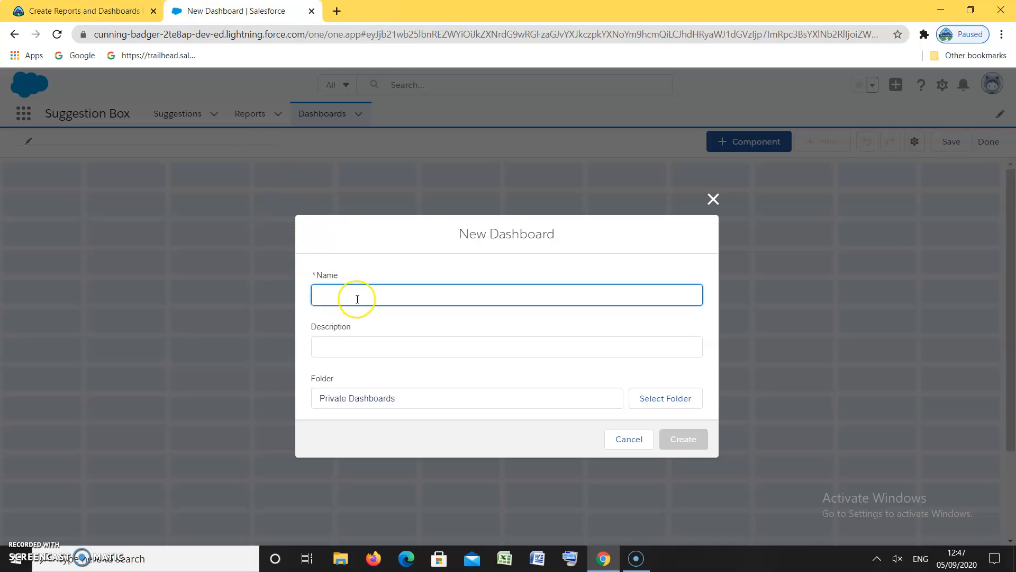
type("Suggestions Dashboard")
left_click(358, 344)
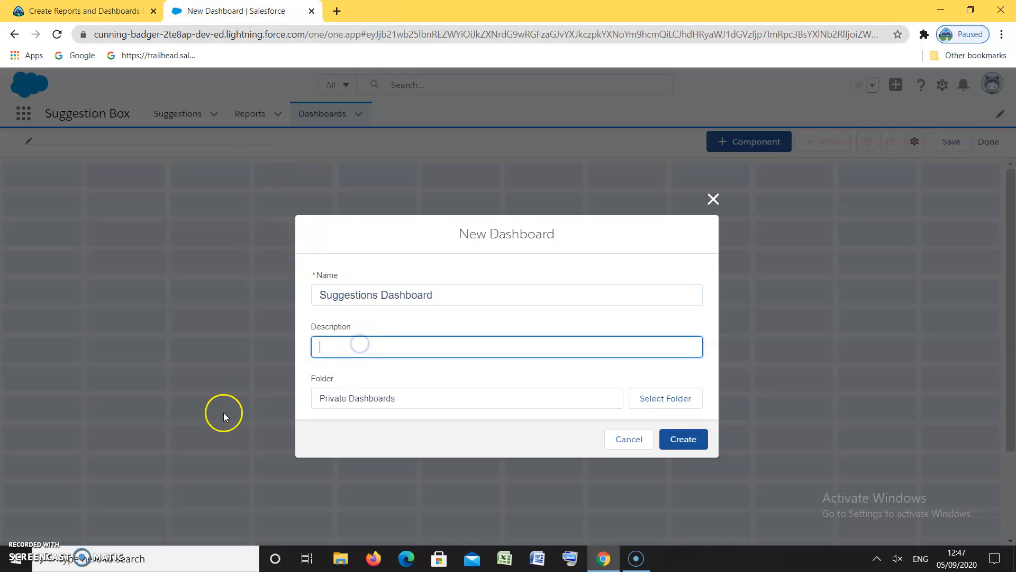
left_click(685, 439)
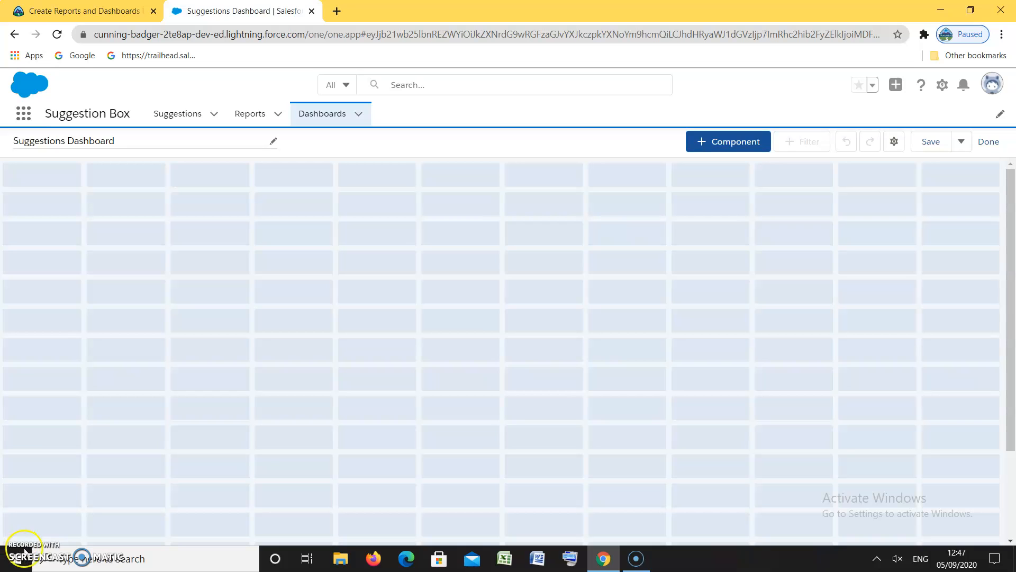
Add a dashboard component based on the Suggestions: By Status report
left_click(738, 142)
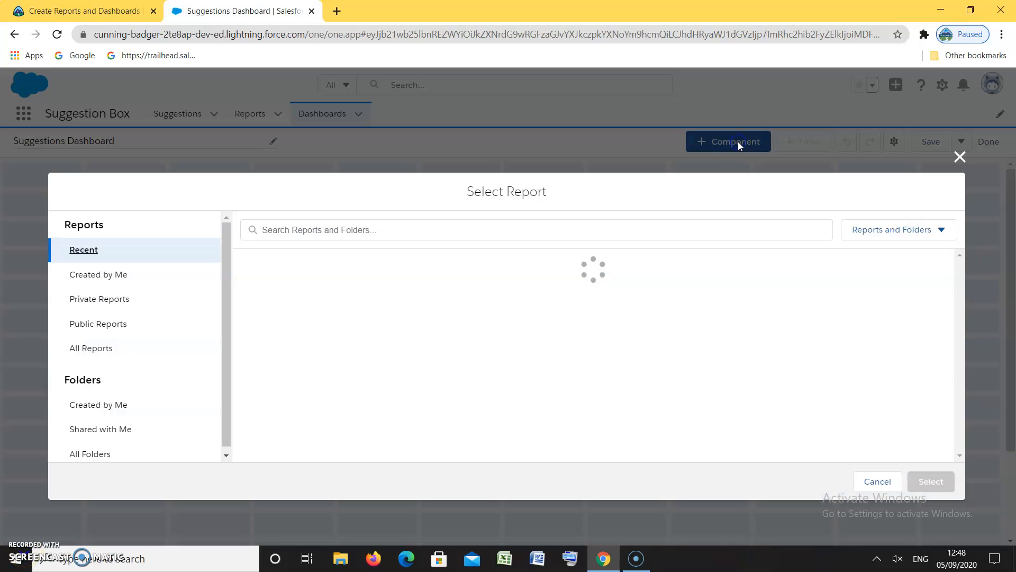
left_click(351, 275)
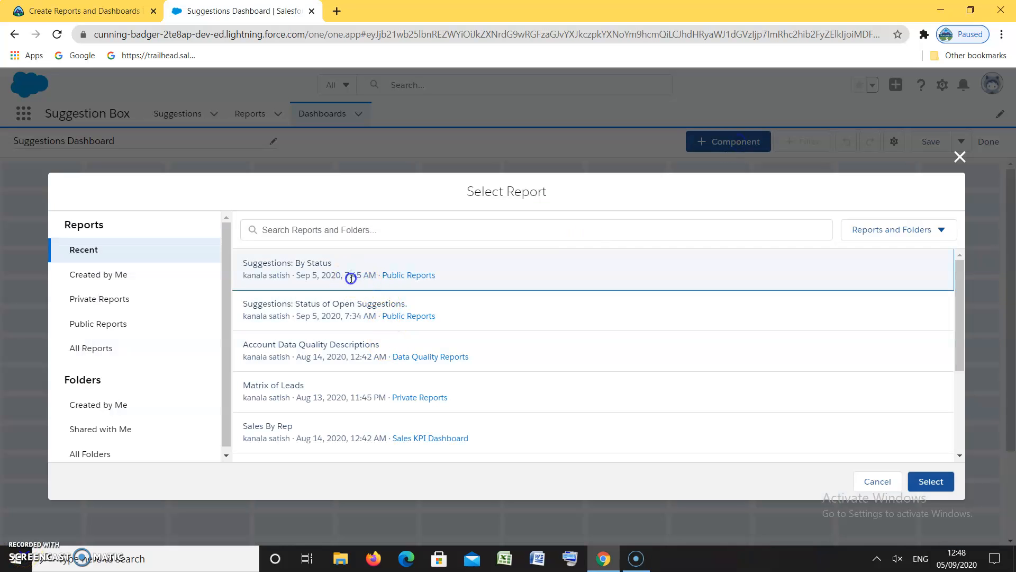
left_click(930, 481)
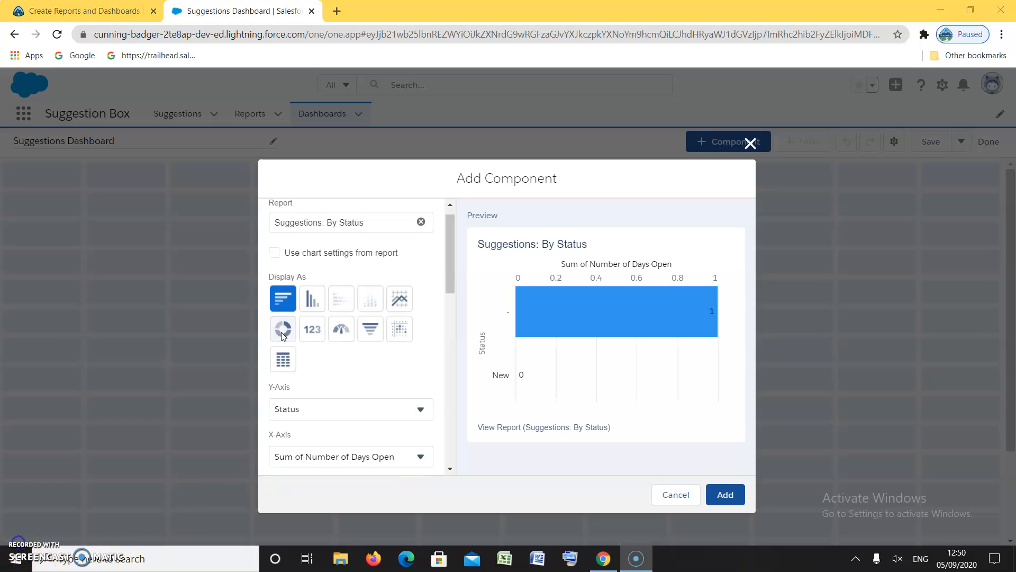
Display the dashboard component as a donut chart with Record Count as its value
left_click(284, 329)
left_click(416, 409)
left_click(350, 447)
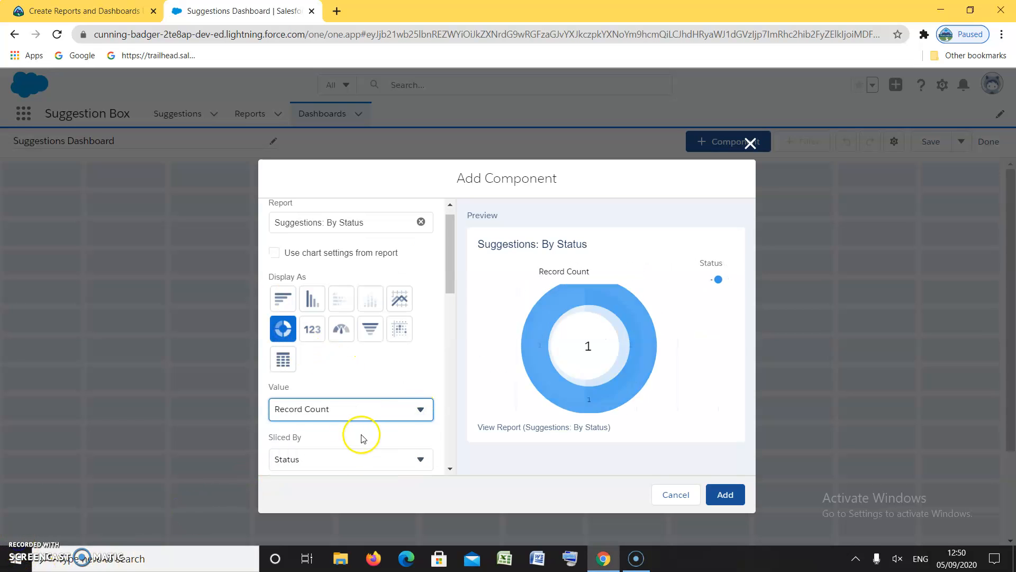
scroll(363, 431, "down", 3)
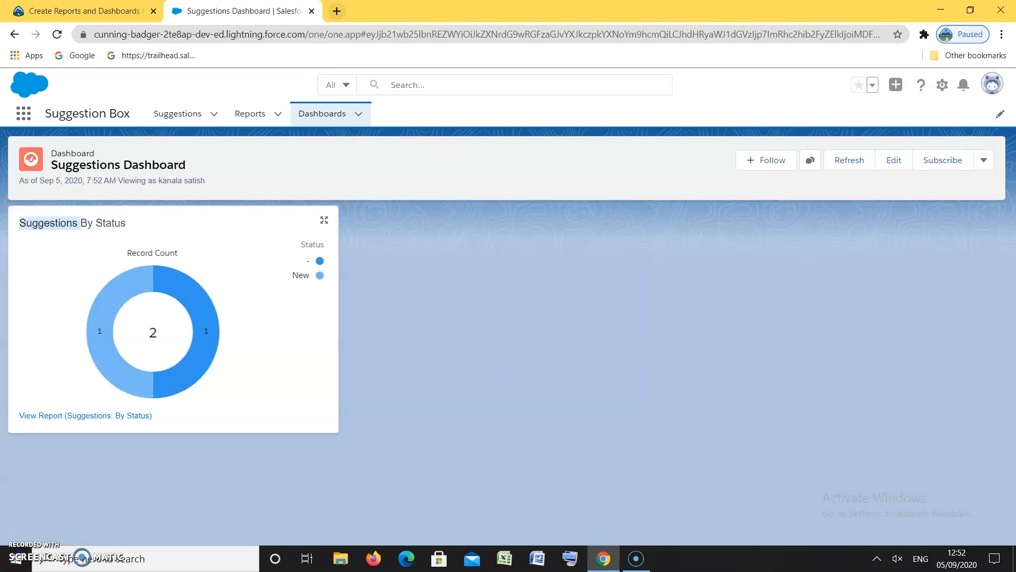
Switch to the Trailhead project page and verify the Create Reports and Dashboards step to earn 100 points
left_click(85, 10)
scroll(100, 423, "down", 3)
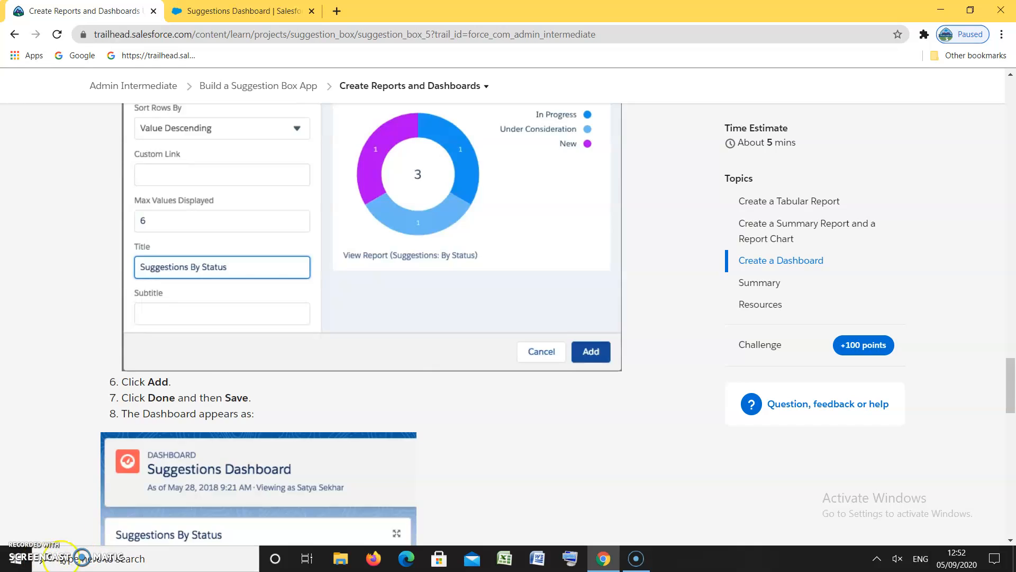
scroll(121, 519, "down", 15)
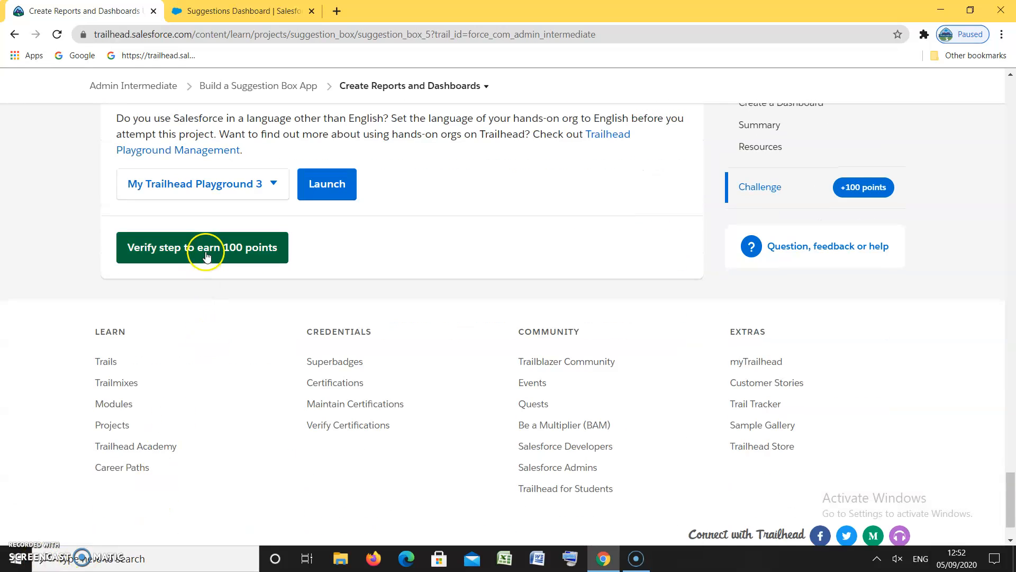
left_click(206, 256)
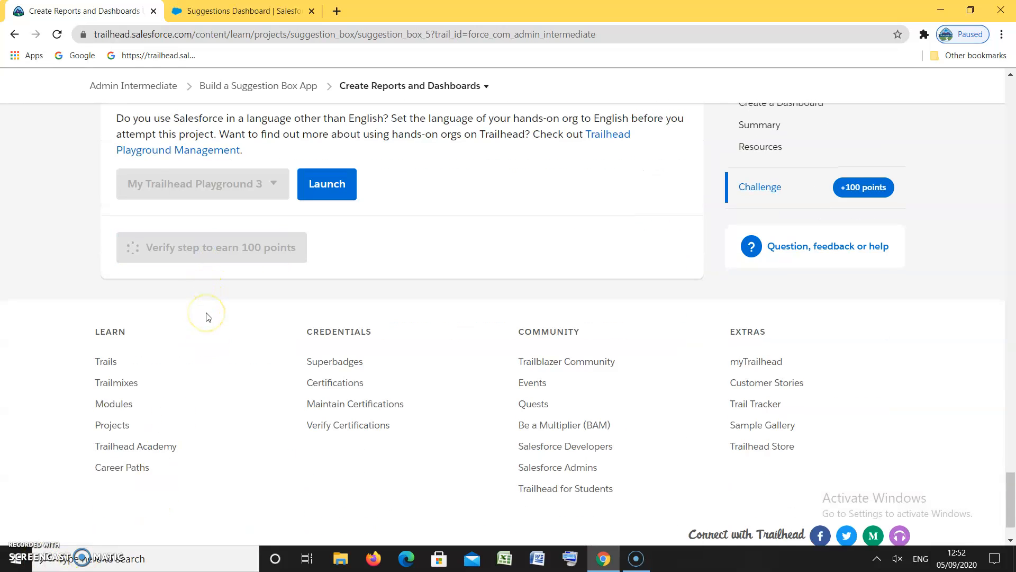